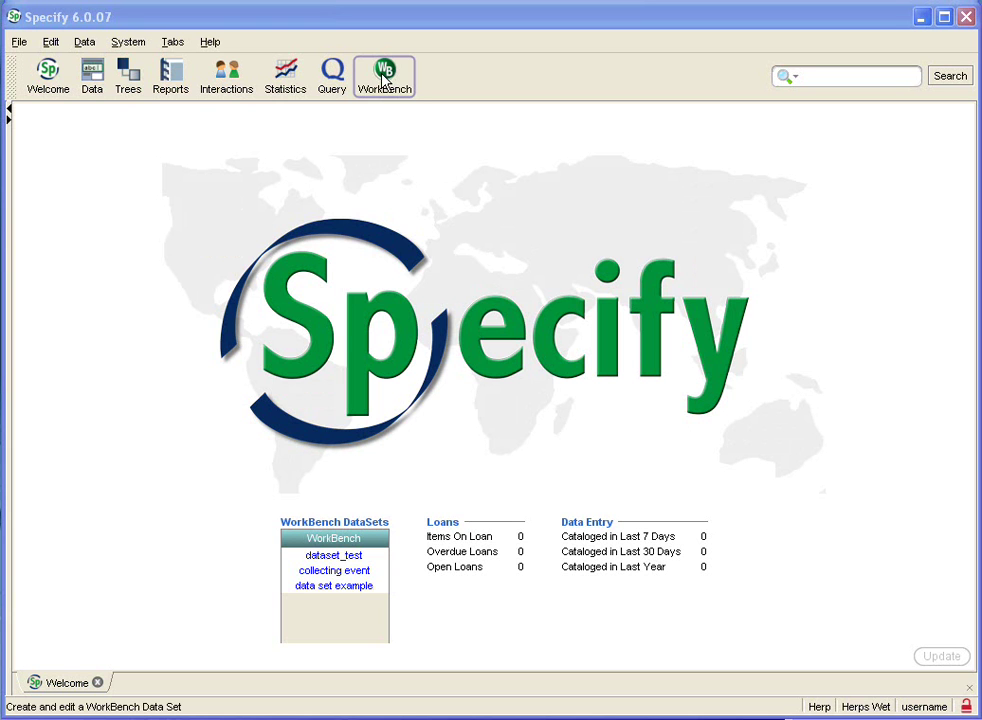
# - Start a new WorkBench data set to bring up the Data Set Column Headings dialog
pyautogui.click(385, 78)
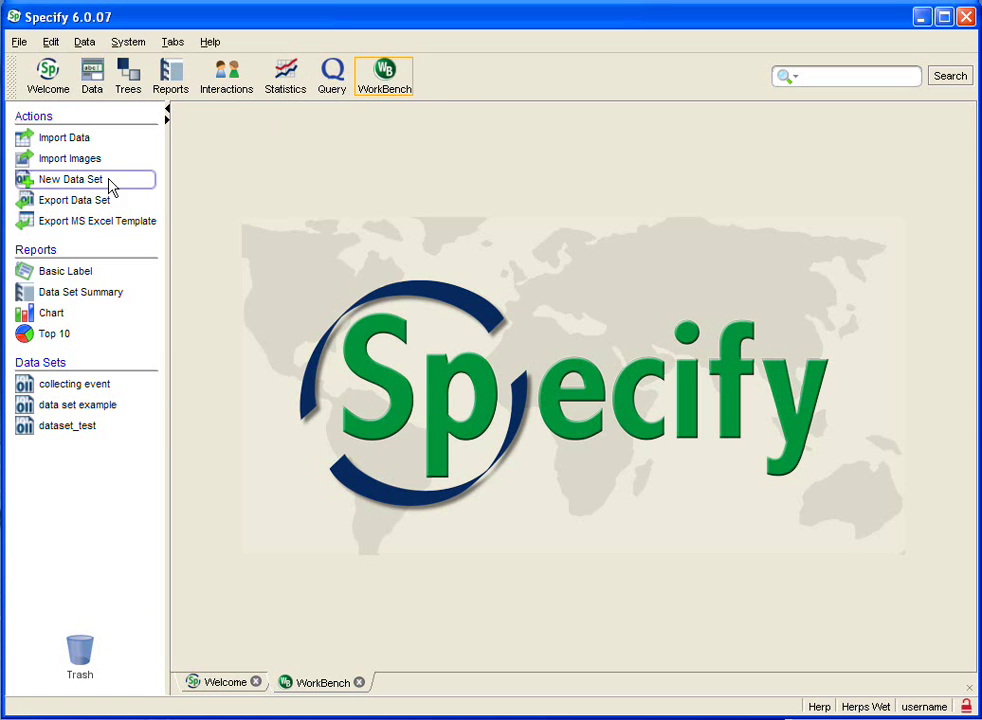
pyautogui.click(55, 183)
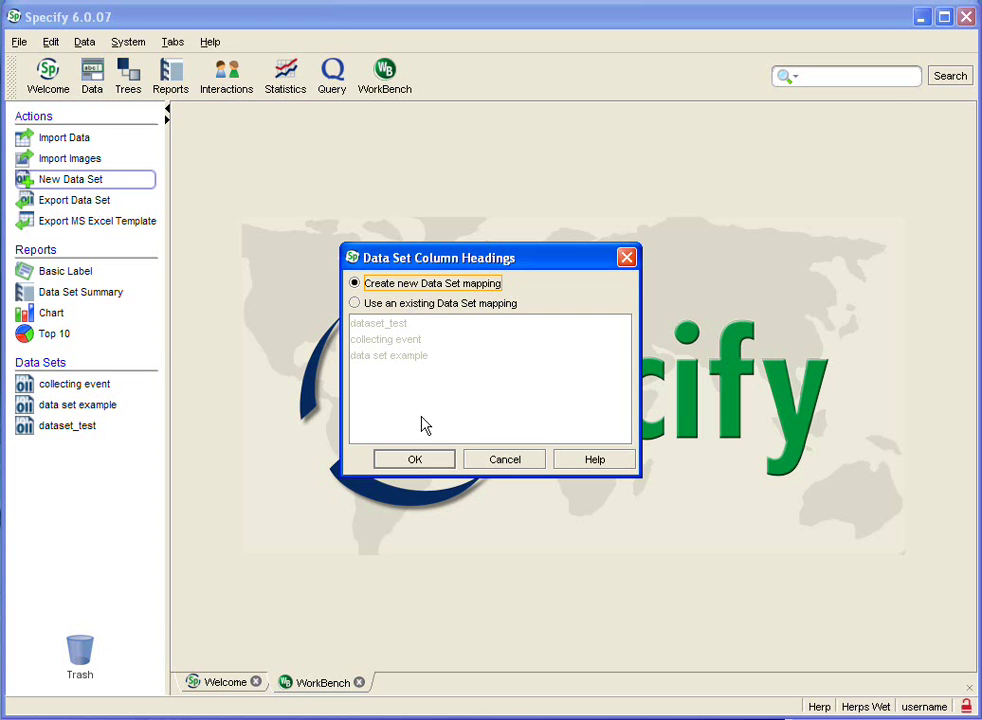
# - Create a new mapping and add Collecting Event's Station Field Number as its first column
pyautogui.click(413, 460)
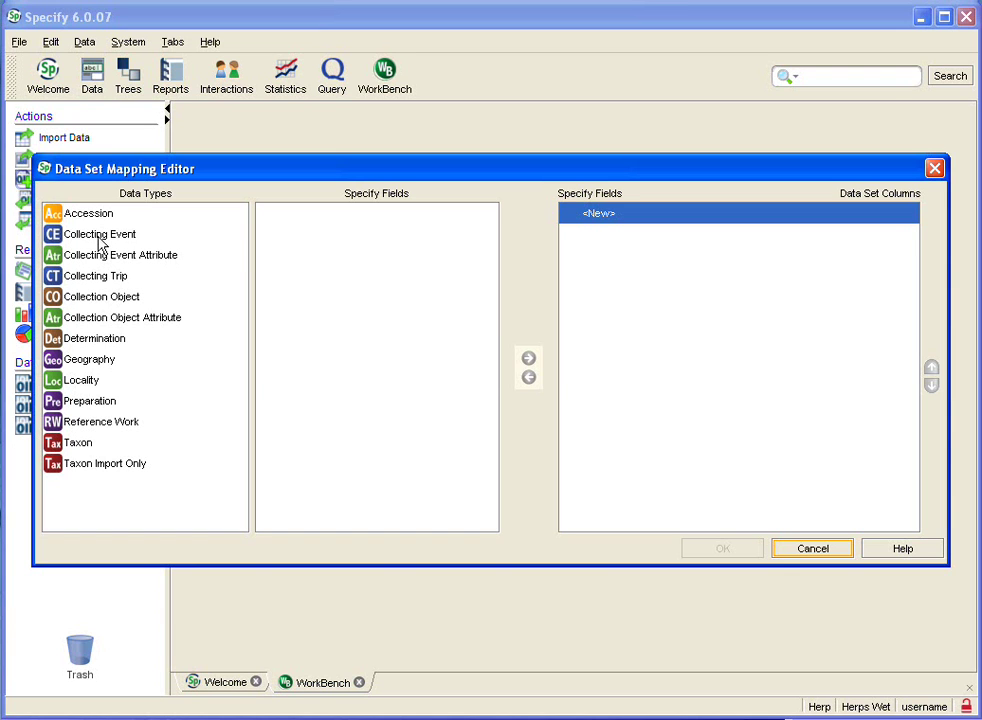
pyautogui.click(100, 238)
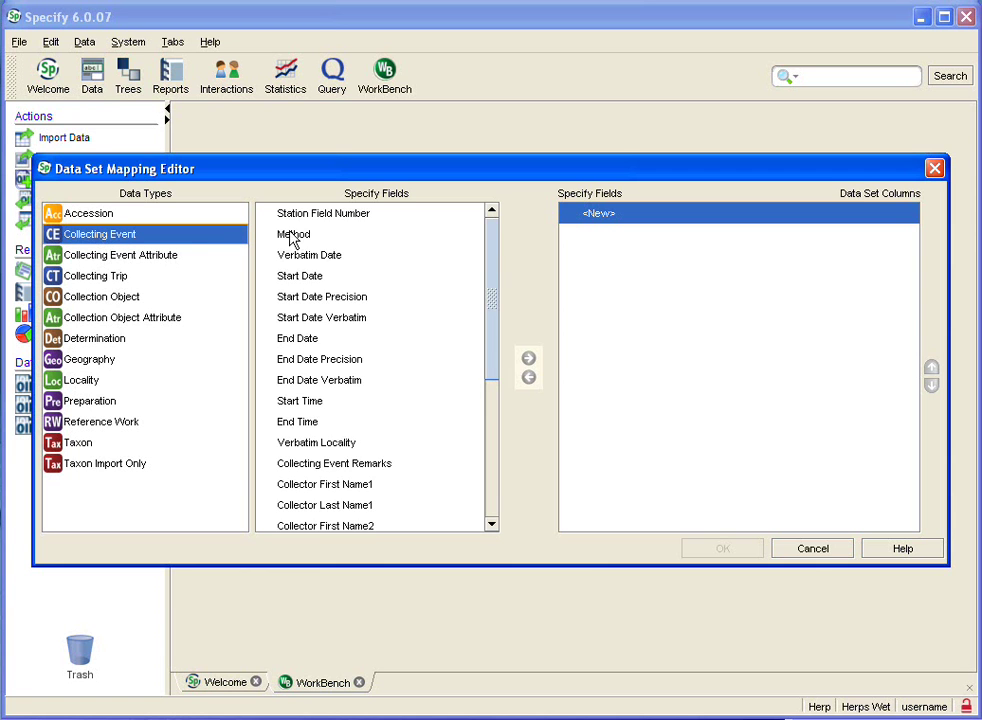
pyautogui.scroll(-5, 401, 281)
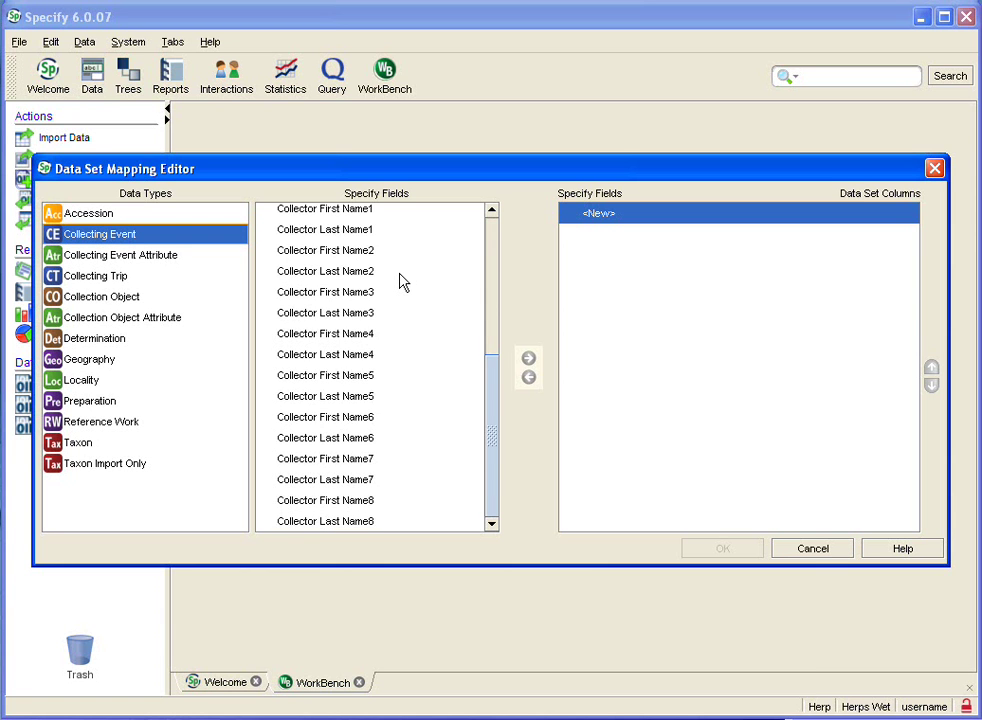
pyautogui.scroll(5, 401, 281)
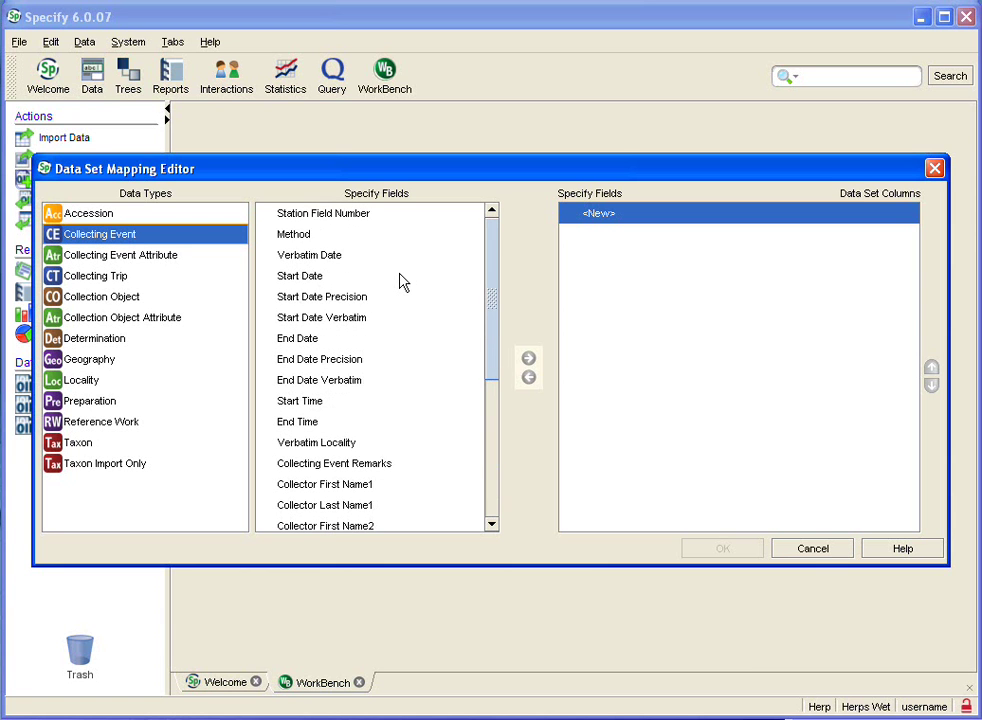
pyautogui.click(328, 215)
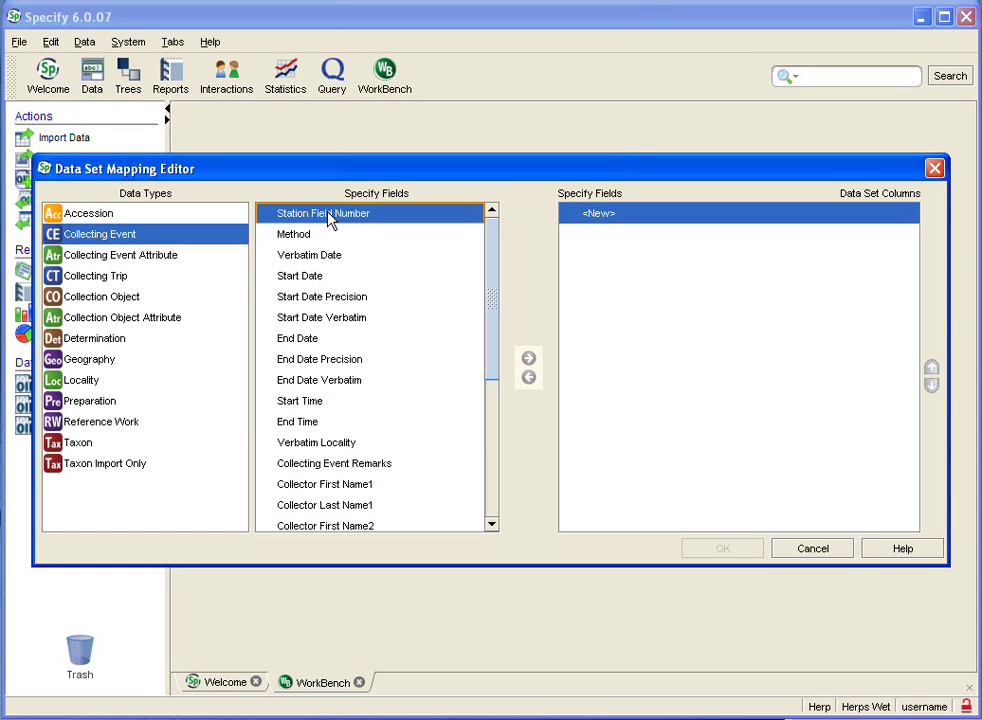
pyautogui.click(529, 360)
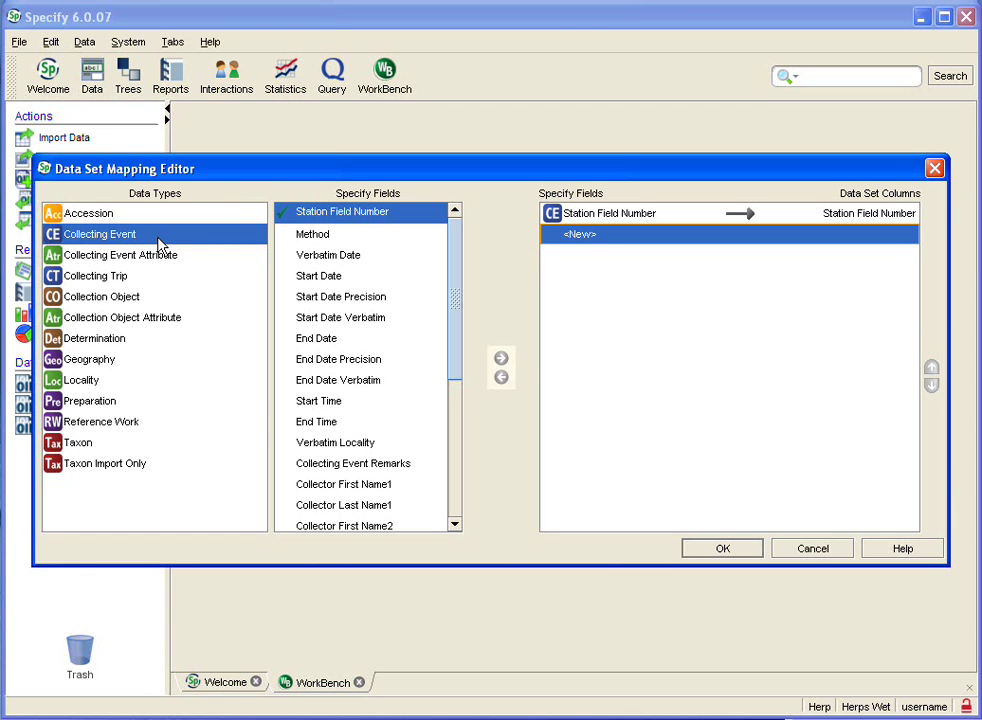
# - Map Collection Object's Catalog Number and Field Number as data set columns
pyautogui.click(89, 299)
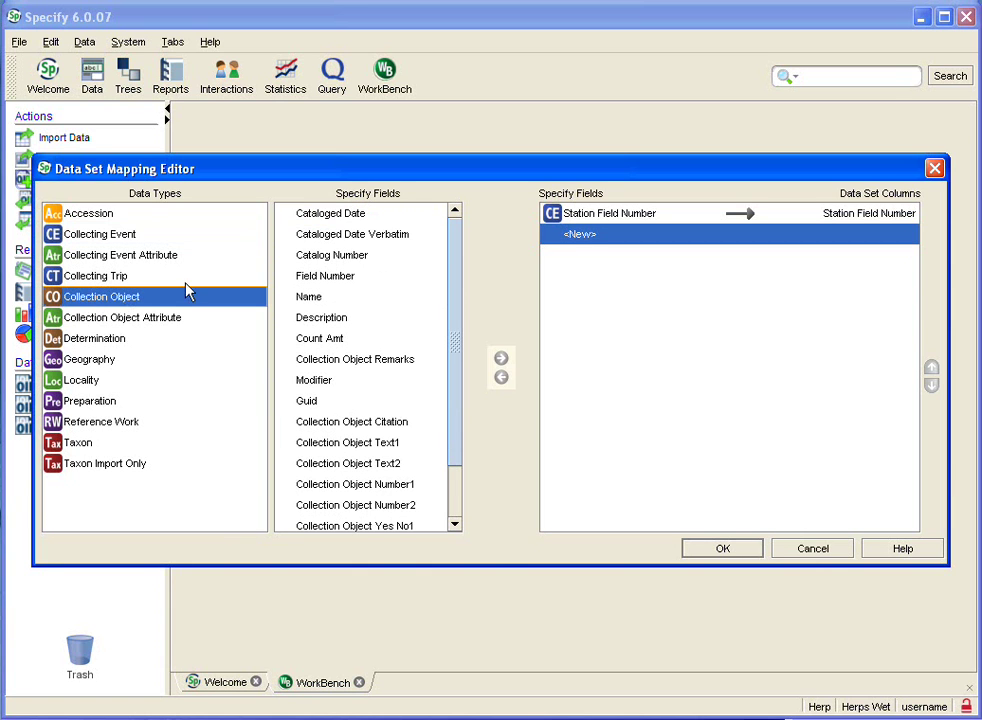
pyautogui.click(313, 259)
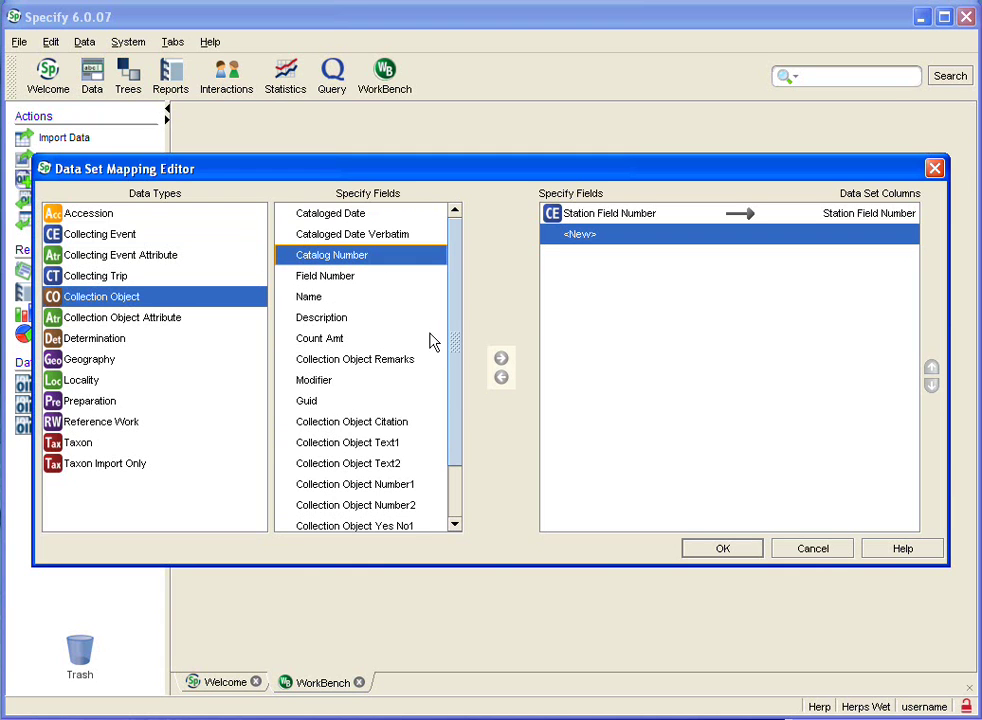
pyautogui.click(501, 361)
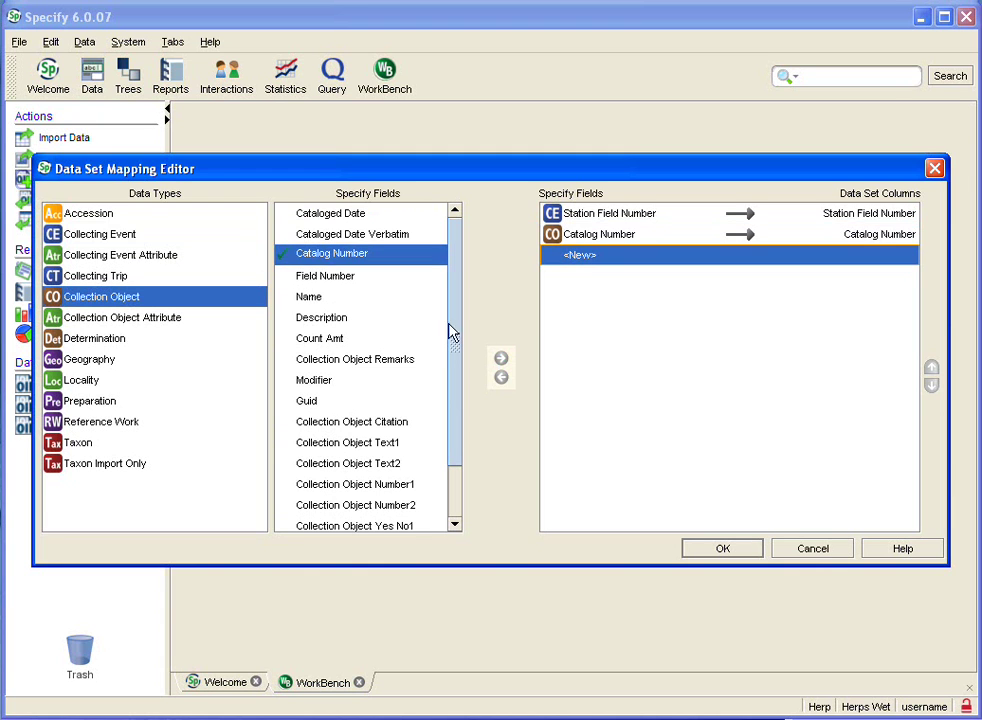
pyautogui.click(352, 276)
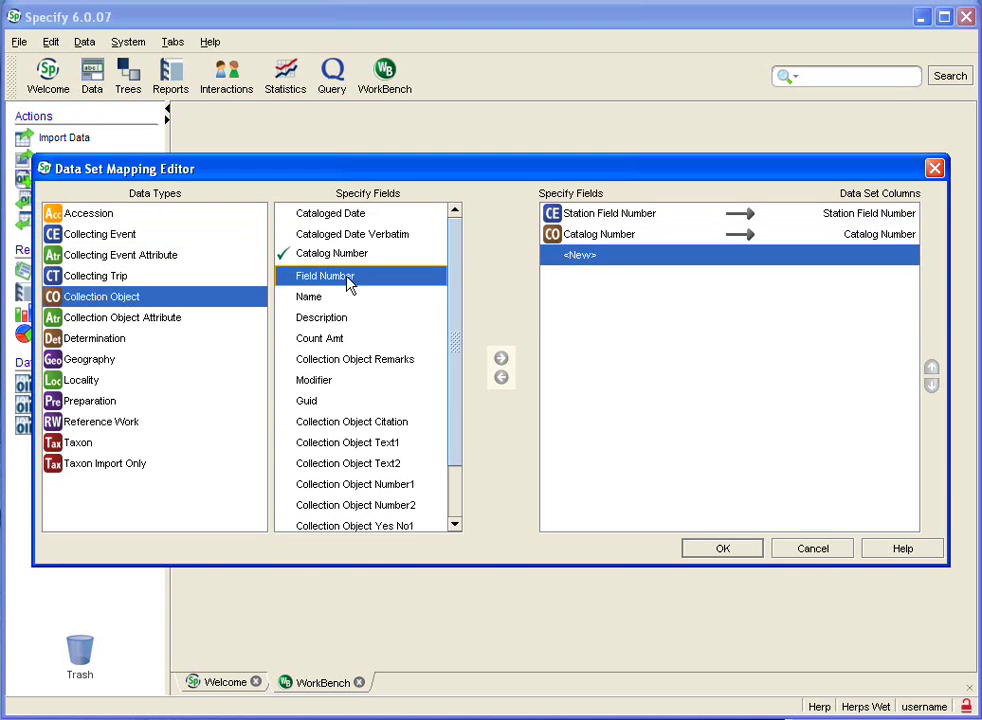
pyautogui.click(501, 358)
# - Map Determination's Genus1 and Species1 as data set columns
pyautogui.click(100, 342)
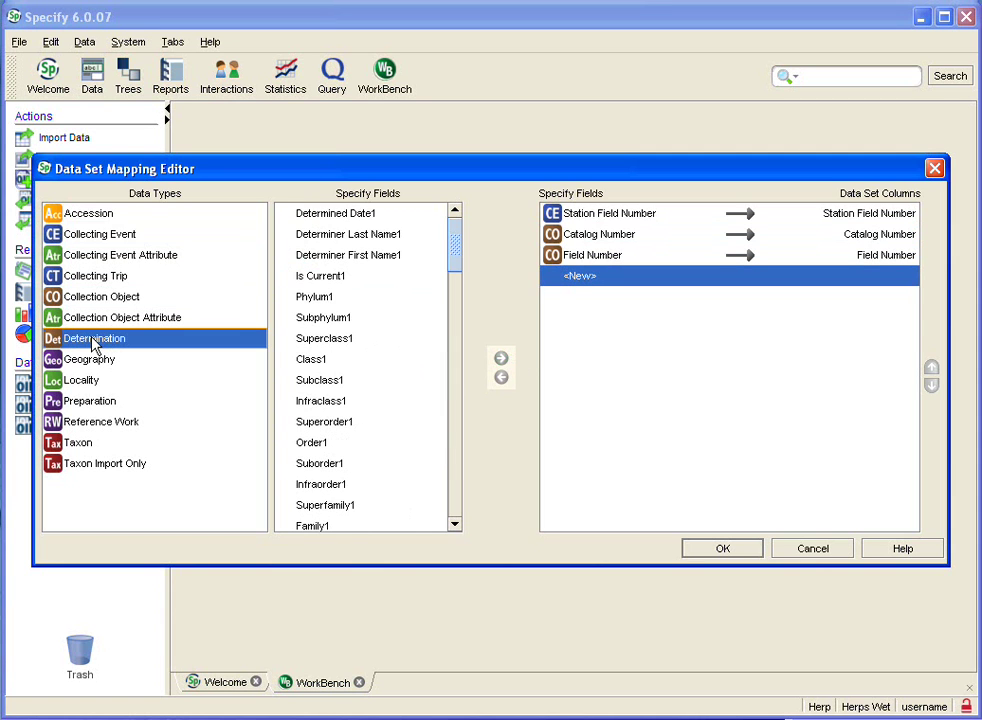
pyautogui.scroll(-4, 327, 372)
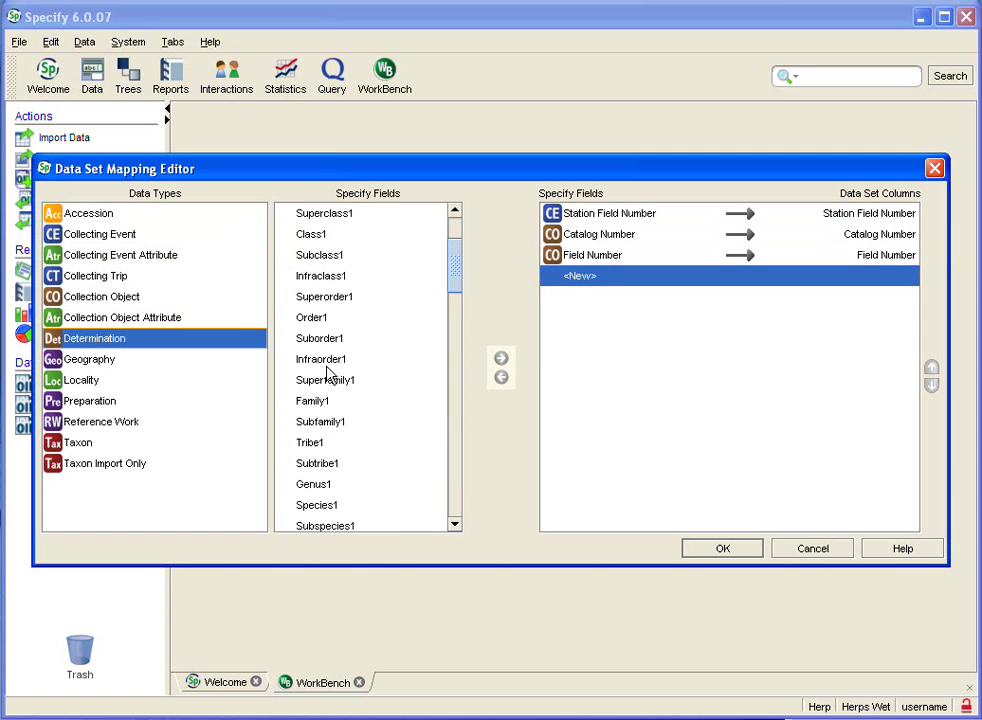
pyautogui.click(316, 361)
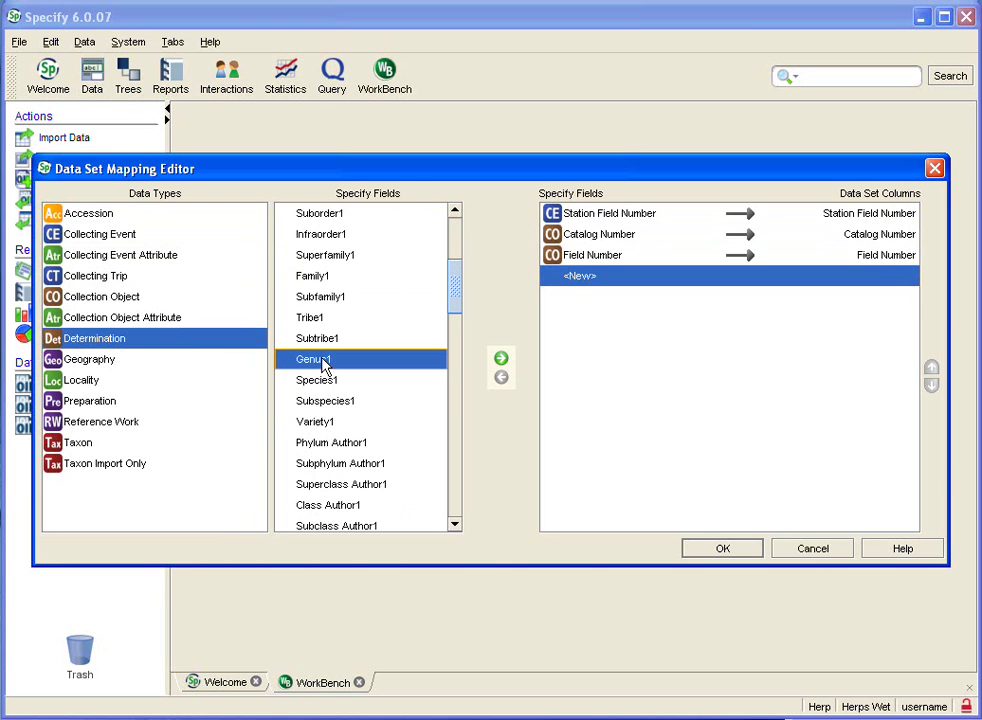
pyautogui.doubleClick(383, 365)
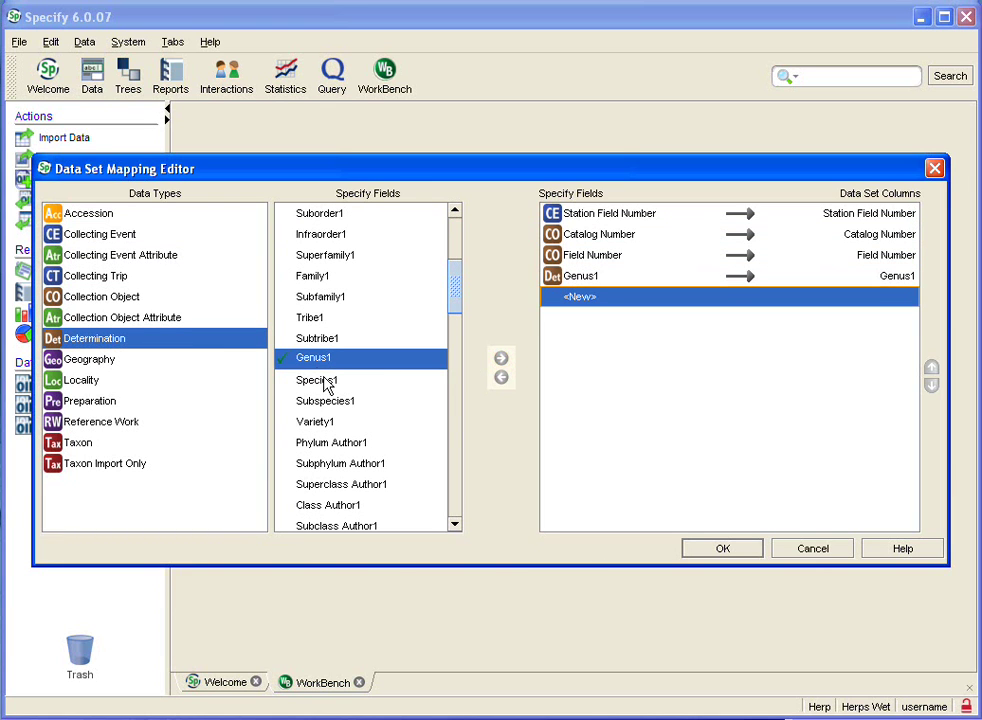
pyautogui.click(325, 384)
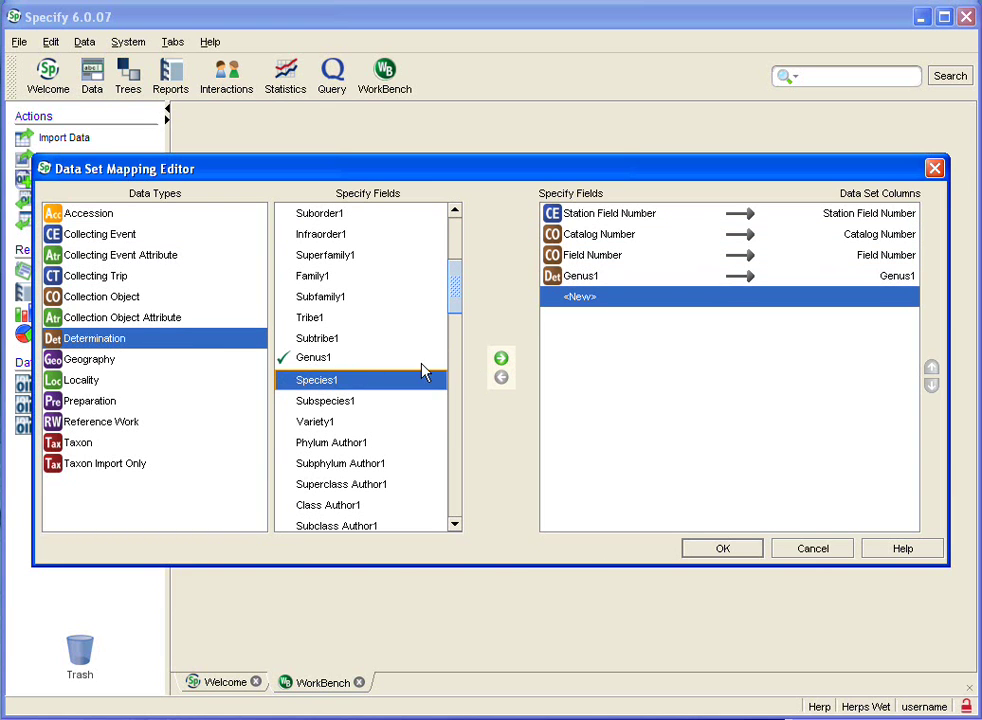
pyautogui.click(500, 362)
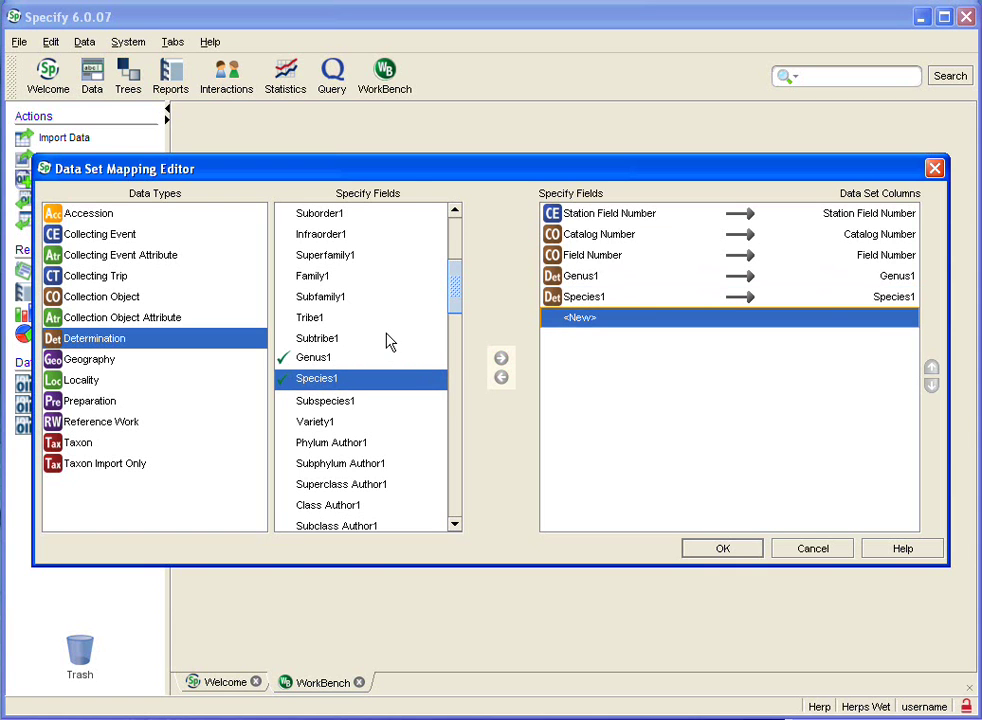
pyautogui.scroll(-10, 389, 342)
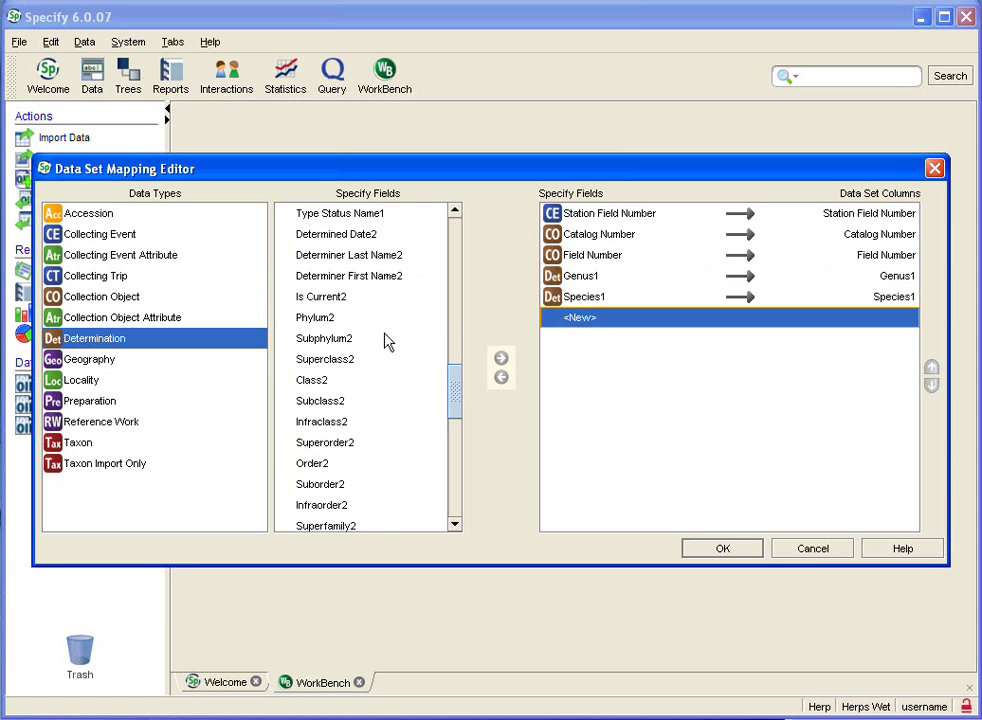
pyautogui.scroll(-9, 389, 342)
pyautogui.scroll(18, 387, 342)
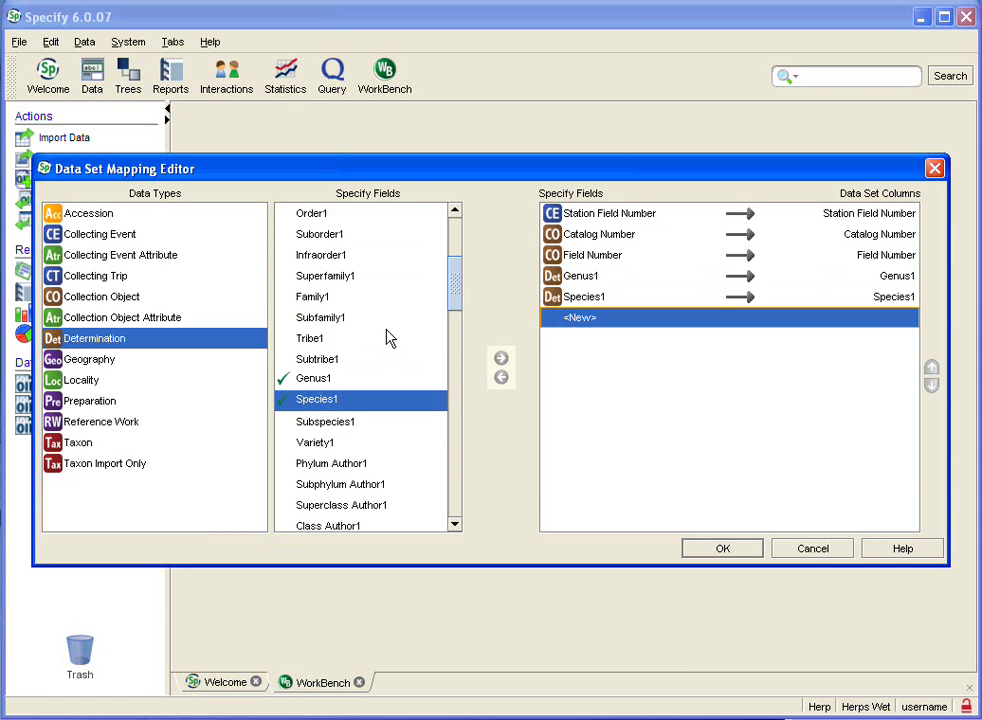
pyautogui.click(79, 446)
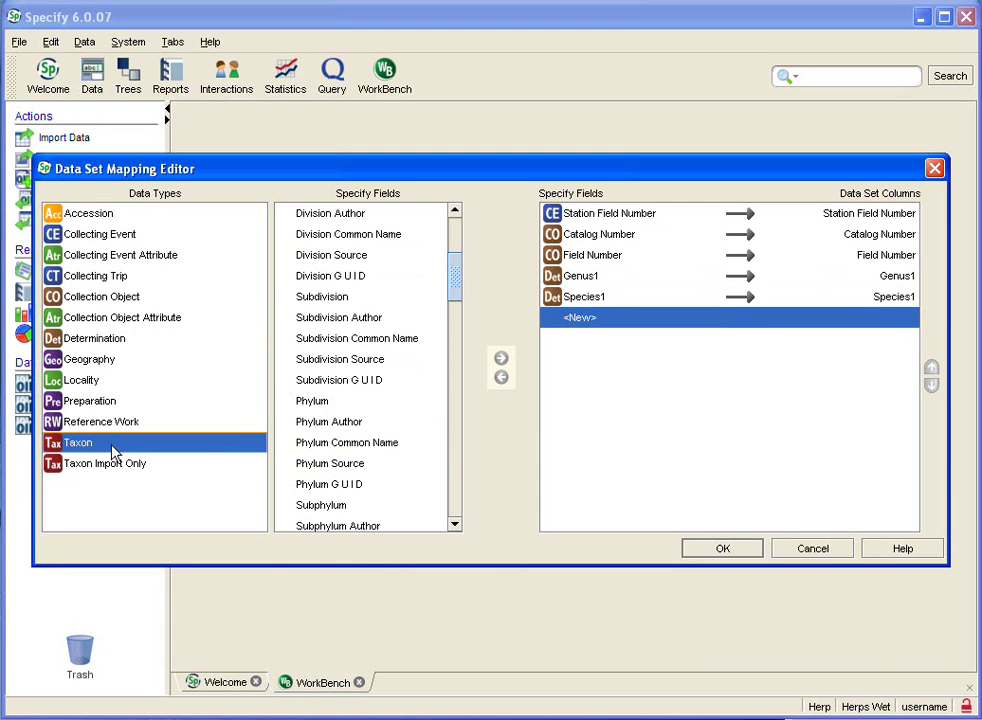
pyautogui.click(94, 465)
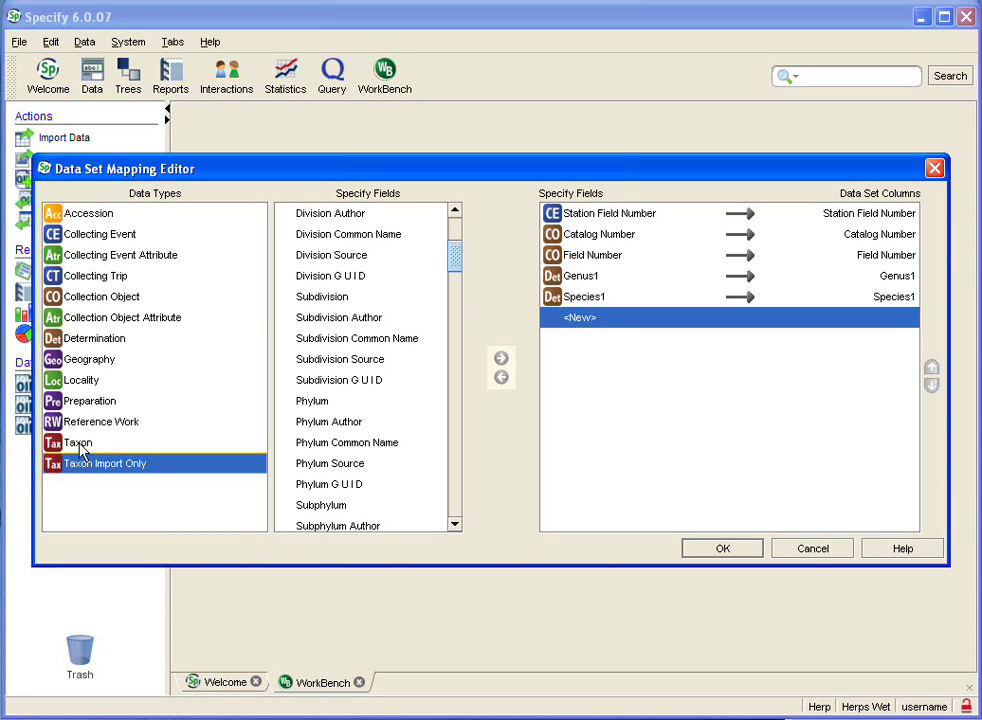
pyautogui.click(81, 451)
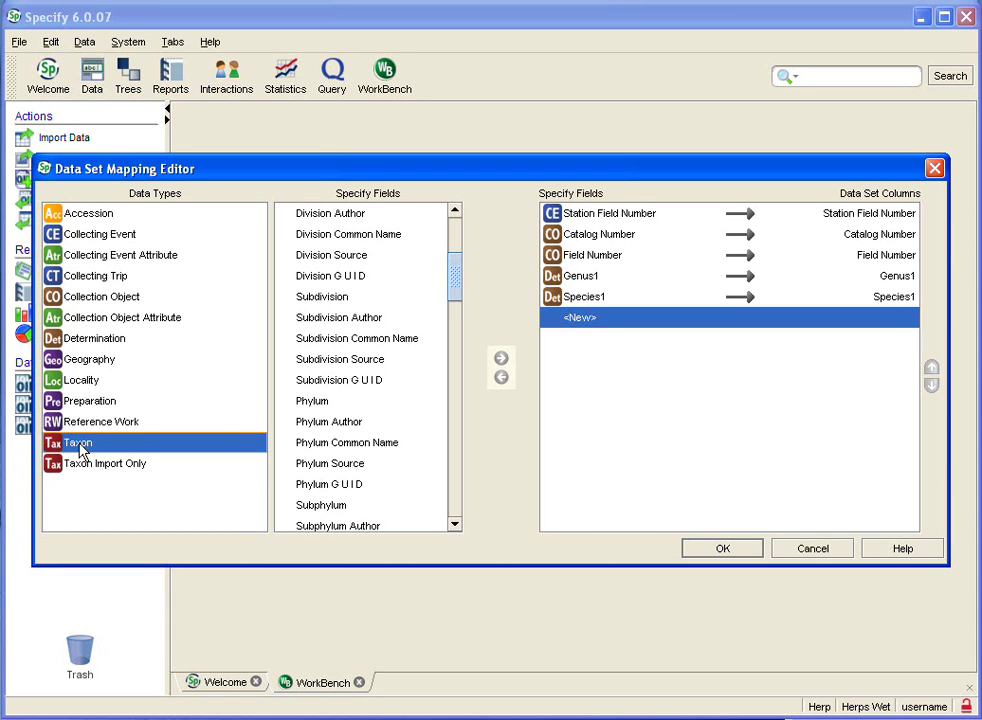
pyautogui.click(84, 344)
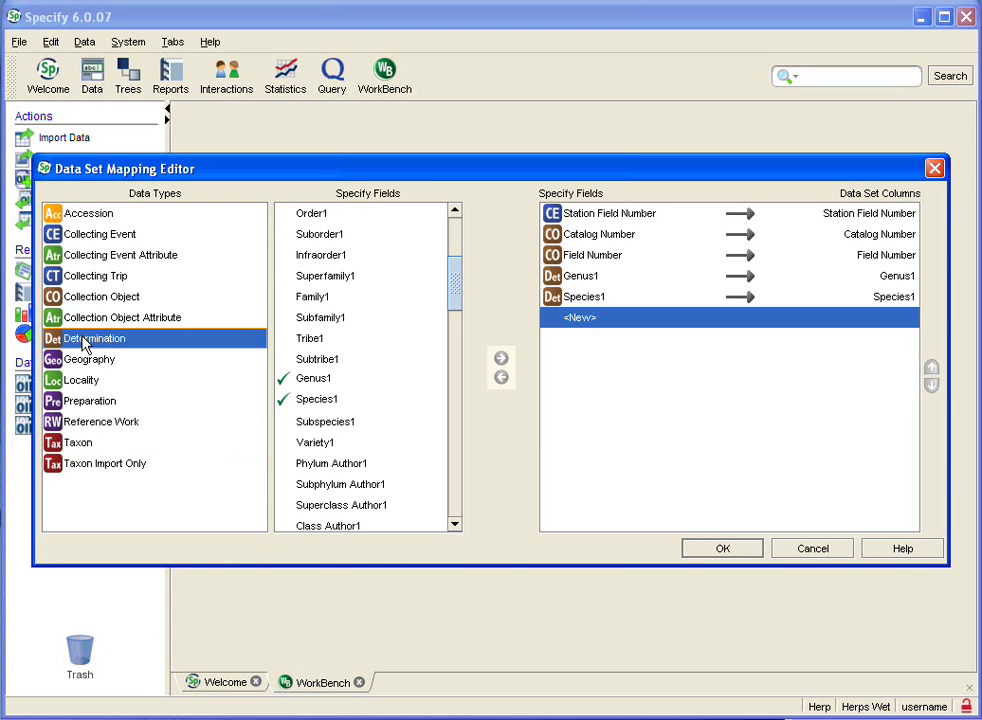
# - Map Preparation's Prepared Date1, Prepared First/Last Name By1, Prep Type1 and Count1 as columns
pyautogui.click(80, 405)
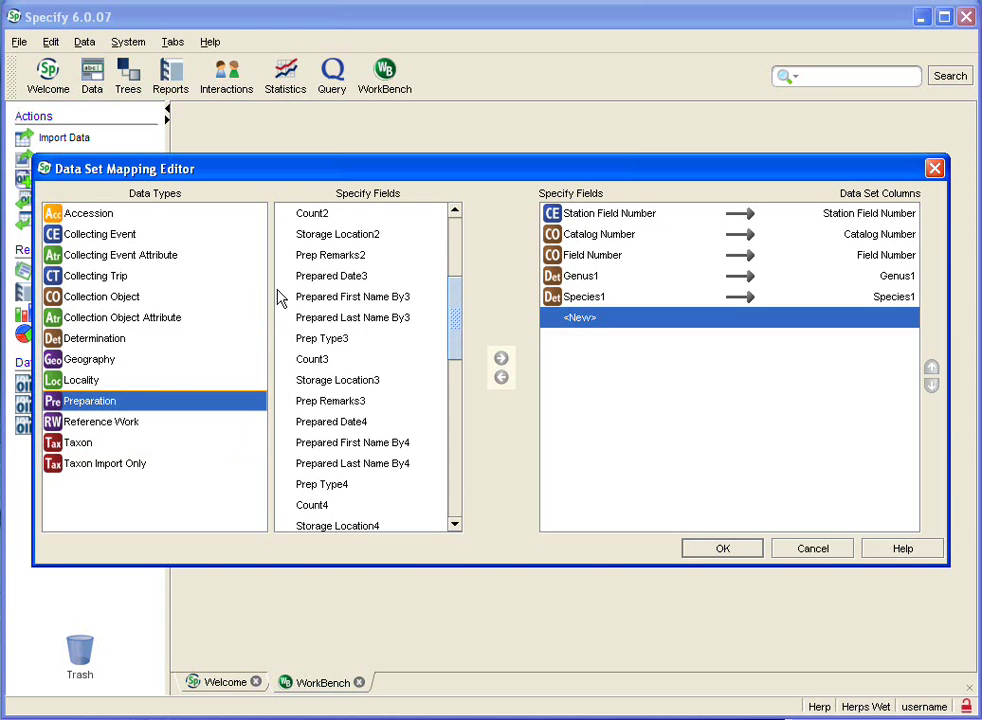
pyautogui.scroll(4, 340, 298)
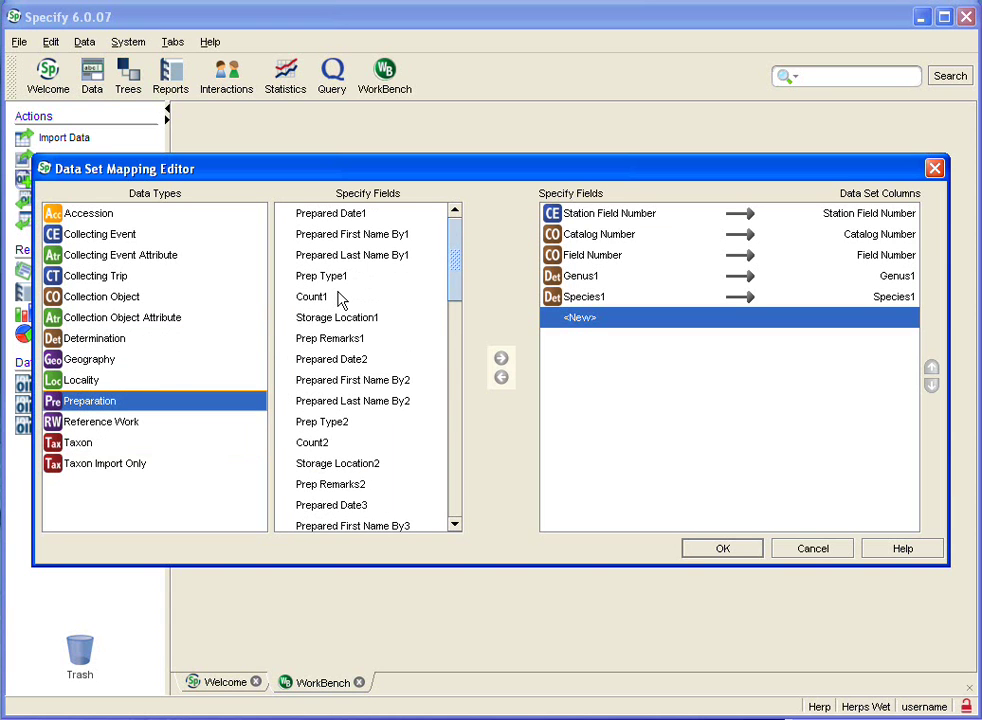
pyautogui.scroll(-12, 340, 298)
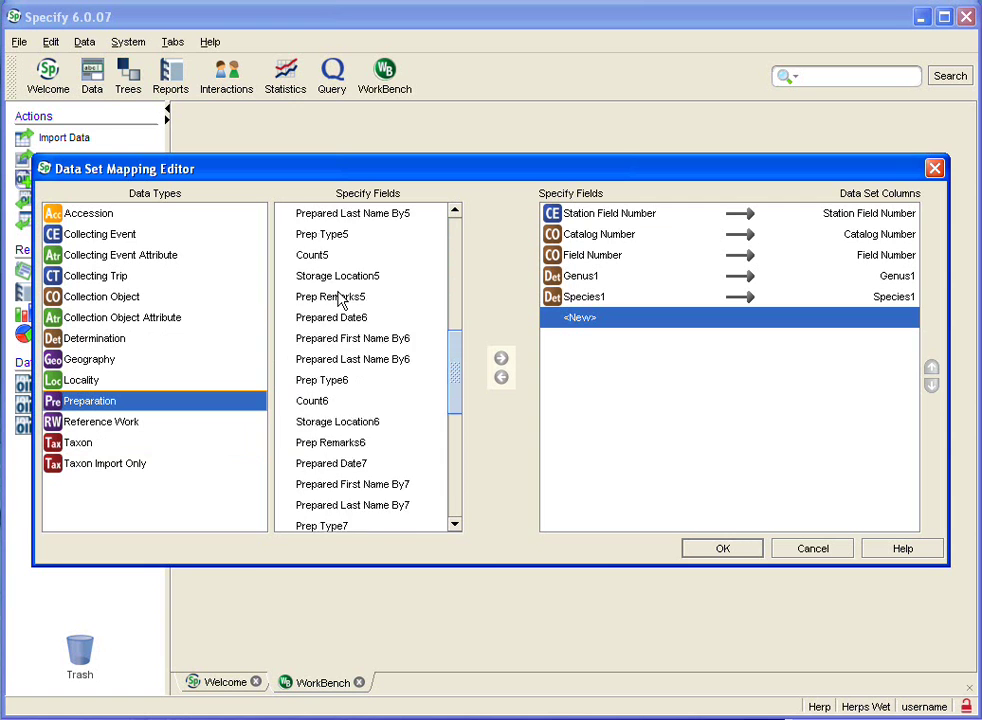
pyautogui.scroll(-2, 340, 300)
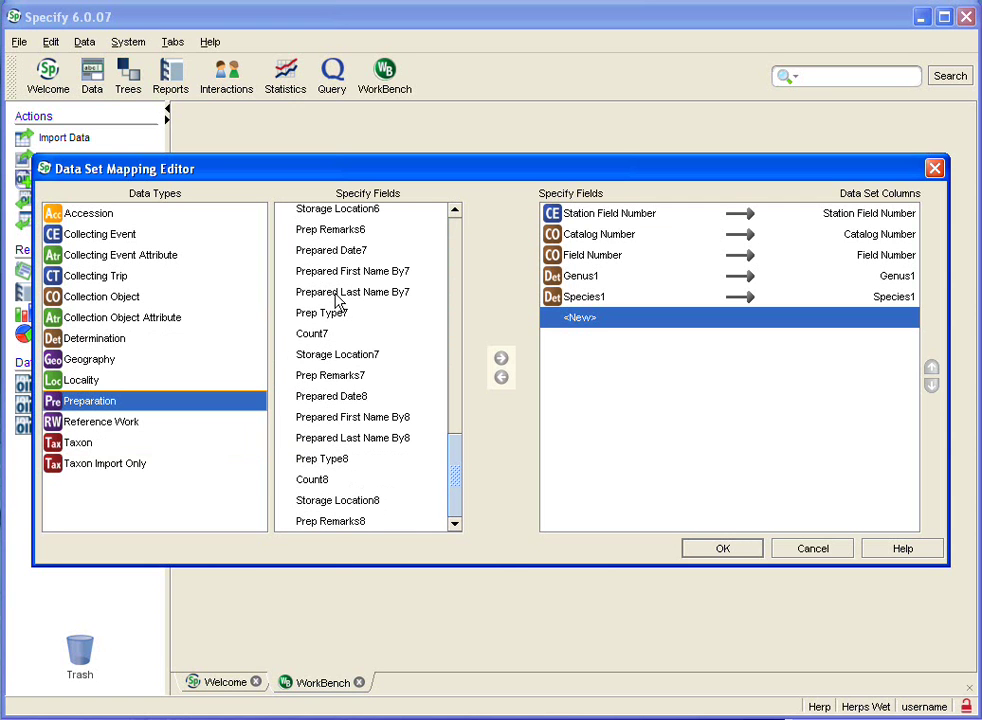
pyautogui.moveTo(456, 446); pyautogui.dragTo(460, 228)
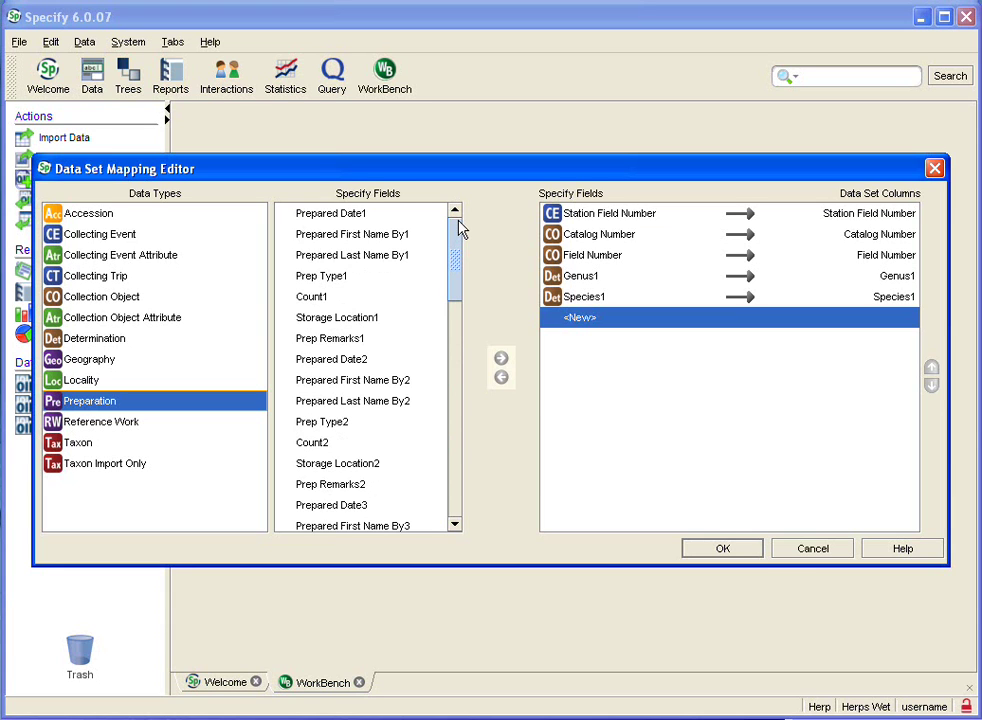
pyautogui.click(316, 216)
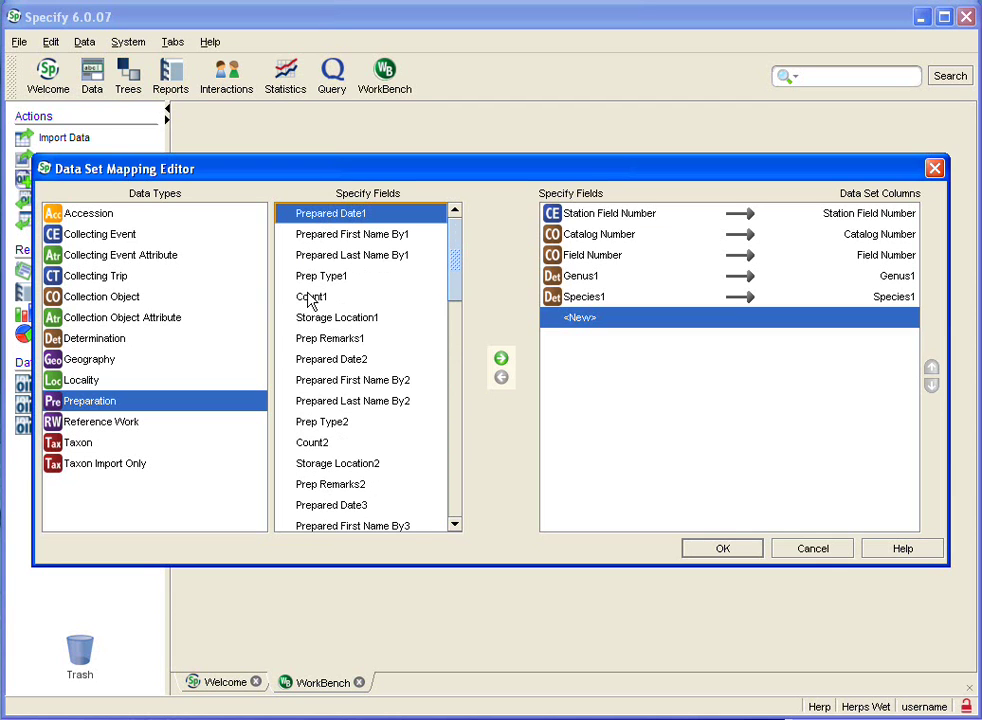
pyautogui.keyDown('shift'); pyautogui.click(311, 297); pyautogui.keyUp('shift')
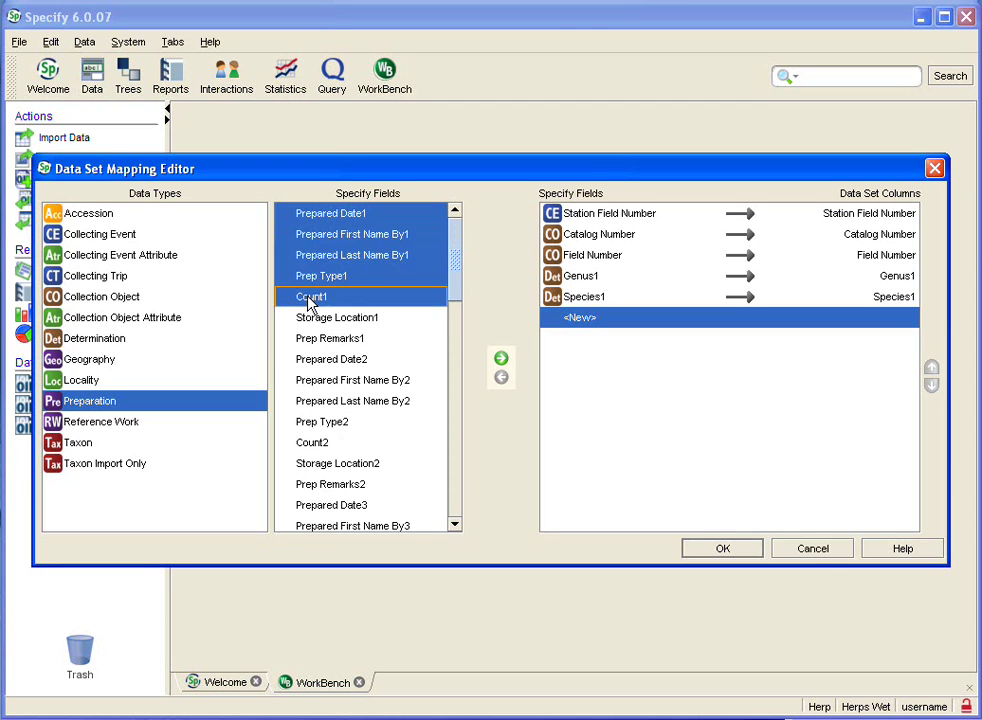
pyautogui.click(501, 359)
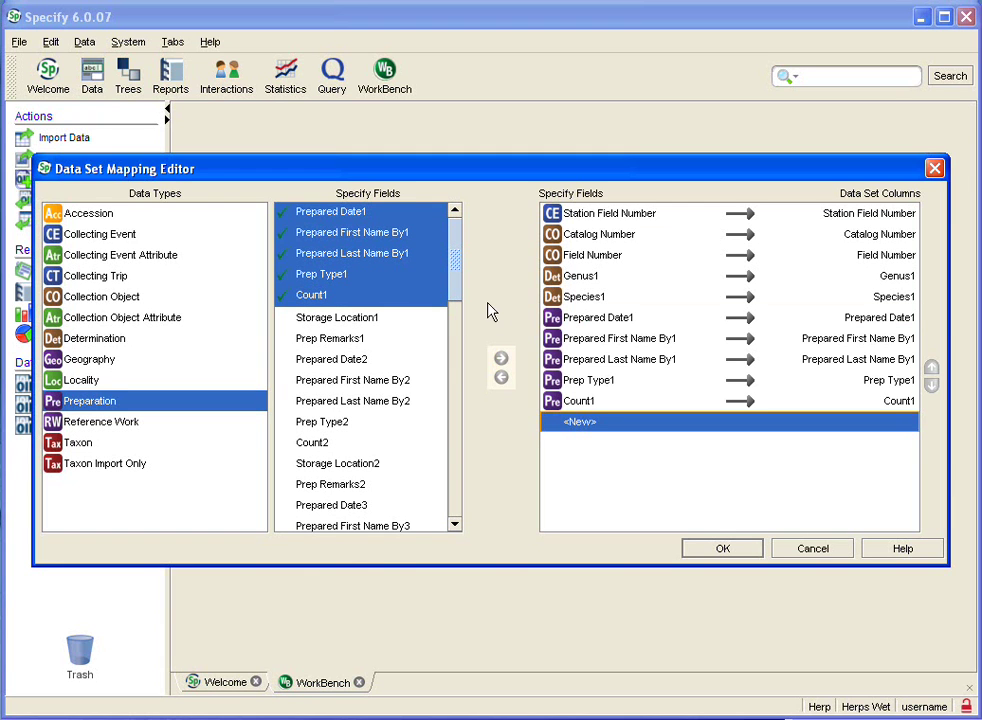